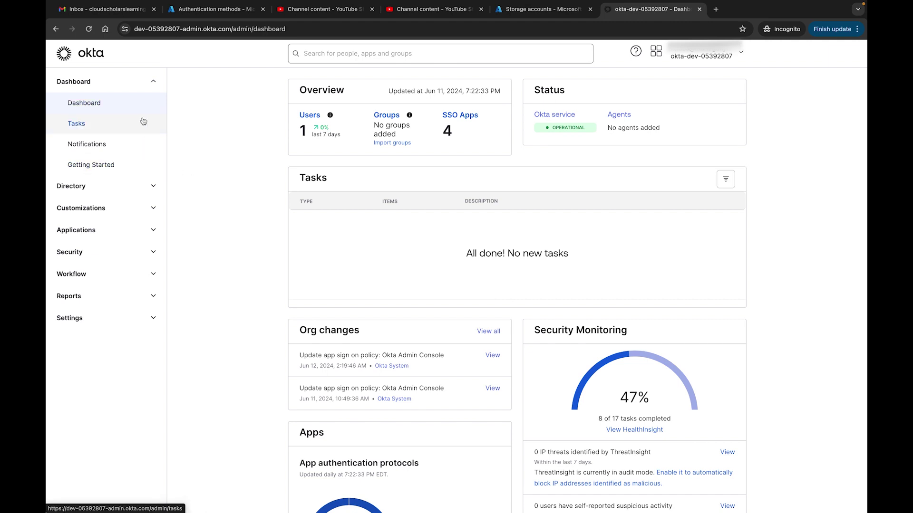
Step: Expand the Directory section in the admin sidebar
{"action": "left_click", "coordinate": [102, 185]}
Step: Open the People list, check the More actions bulk options, then focus the user search field
{"action": "left_click", "coordinate": [96, 209]}
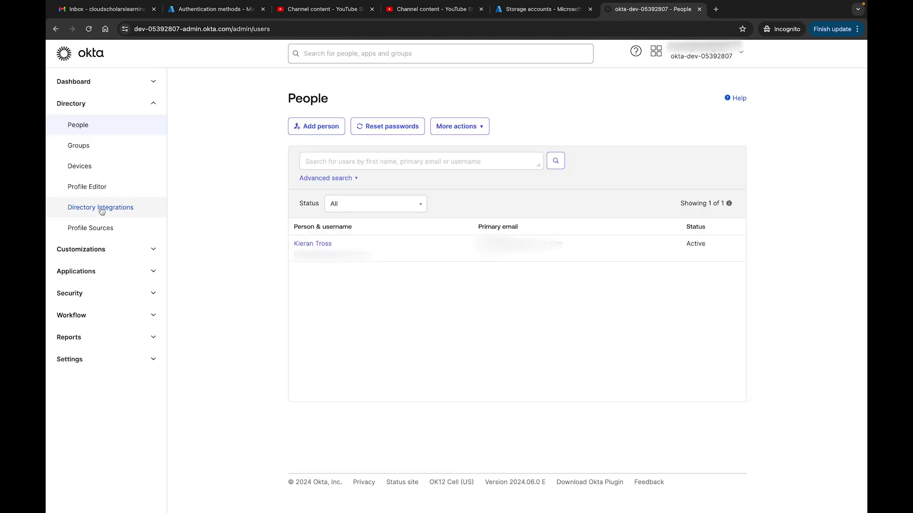
{"action": "left_click", "coordinate": [323, 130]}
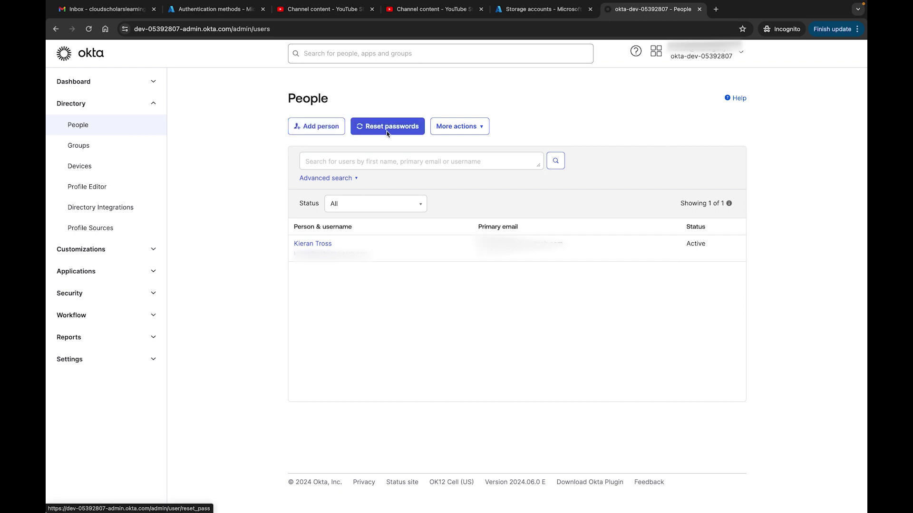
{"action": "left_click", "coordinate": [484, 131]}
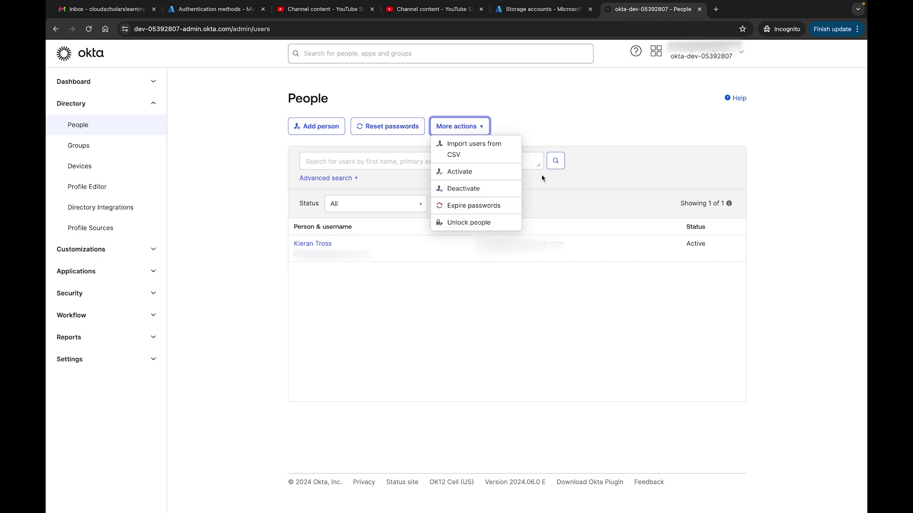
{"action": "left_click", "coordinate": [645, 128]}
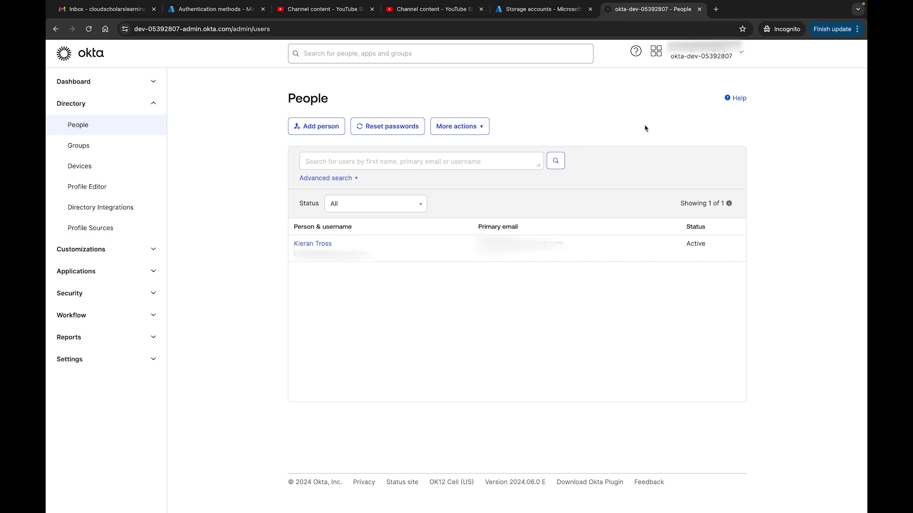
{"action": "left_click", "coordinate": [363, 164]}
Step: Try the advanced search filters, remove the extra condition, then bring up the Add Person dialog
{"action": "left_click", "coordinate": [351, 177]}
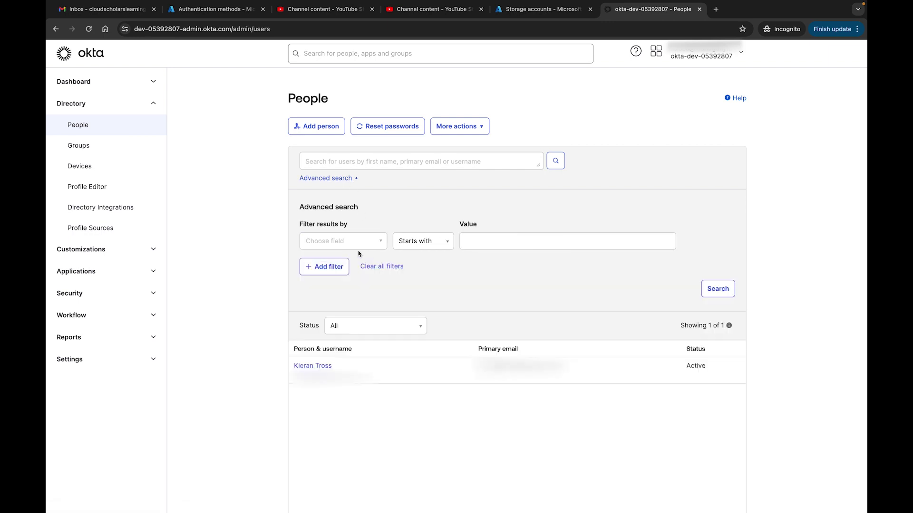
{"action": "left_click", "coordinate": [433, 246]}
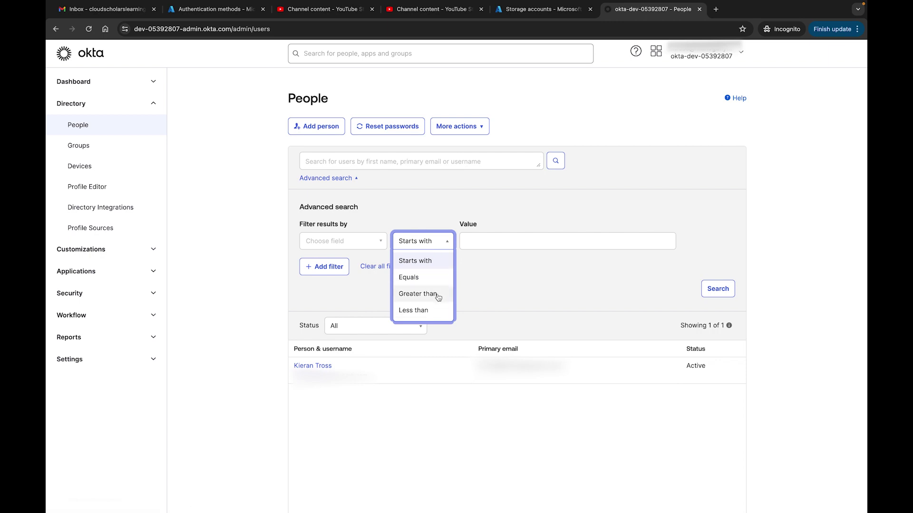
{"action": "key", "text": "Escape"}
{"action": "left_click", "coordinate": [331, 275]}
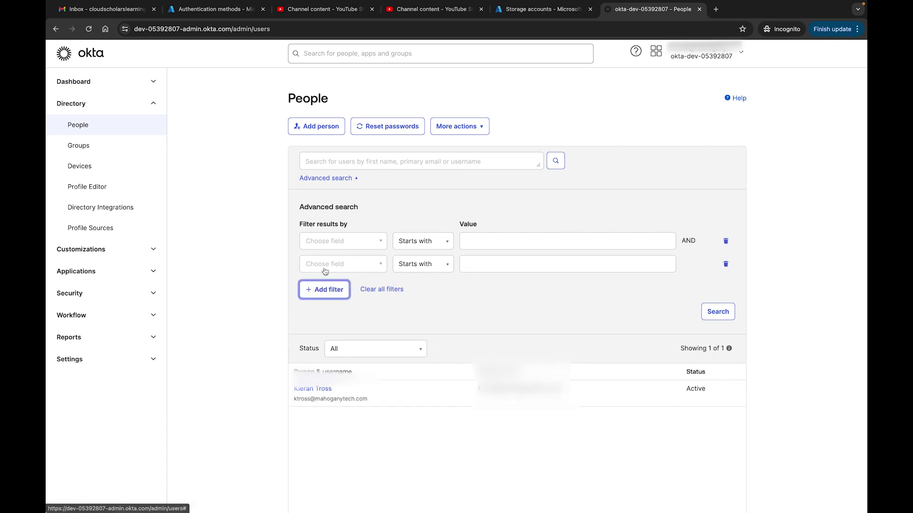
{"action": "left_click", "coordinate": [431, 265]}
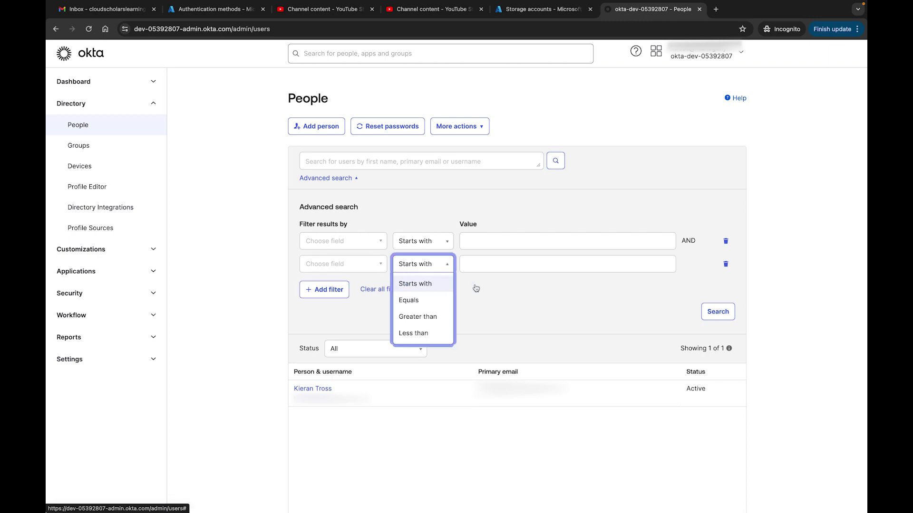
{"action": "left_click", "coordinate": [726, 265]}
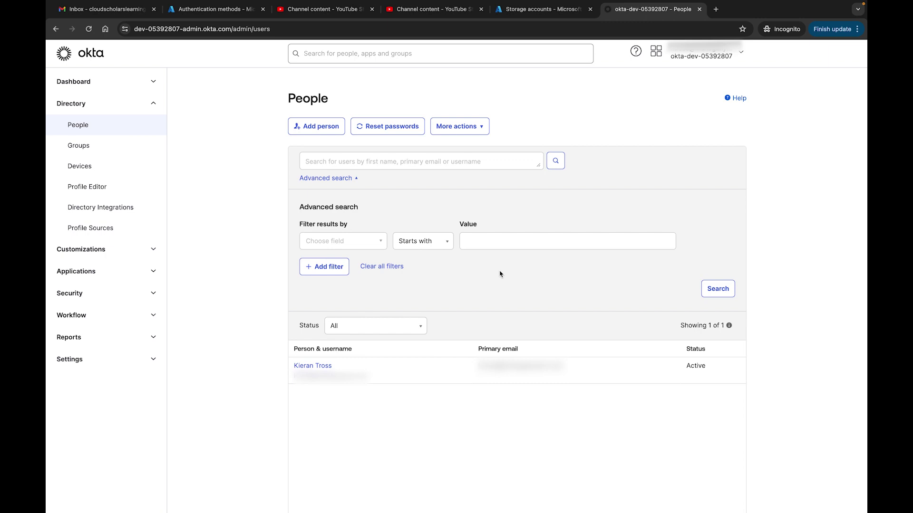
{"action": "left_click", "coordinate": [312, 131]}
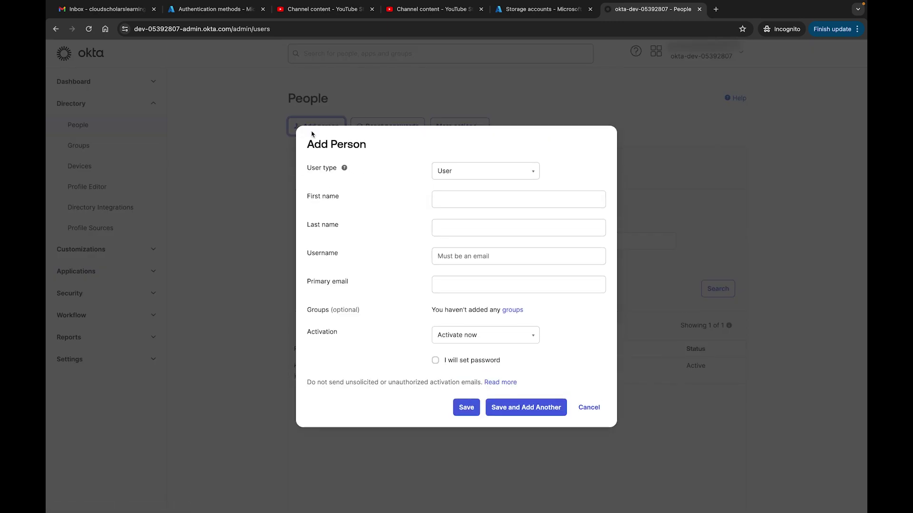
Step: Keep user type User and enter first name Test, last name OktaUser, and the user's email as username
{"action": "left_click", "coordinate": [532, 174]}
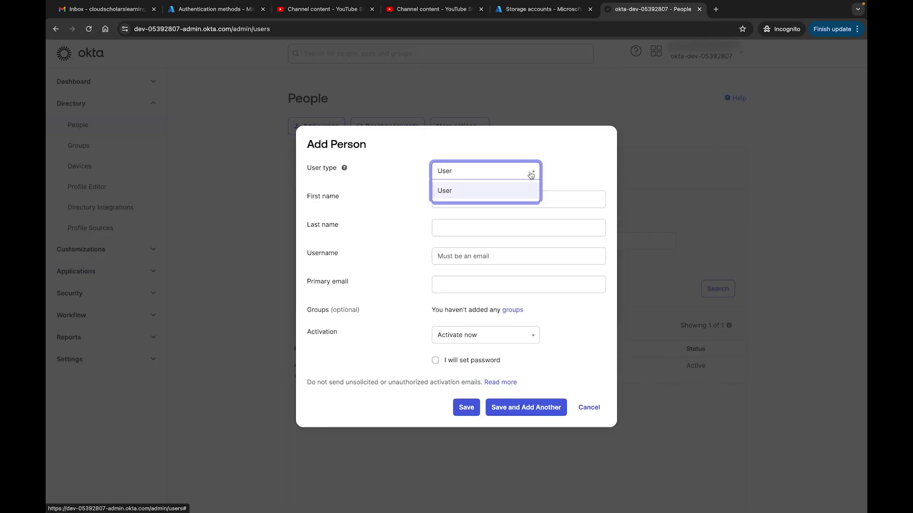
{"action": "left_click", "coordinate": [560, 174]}
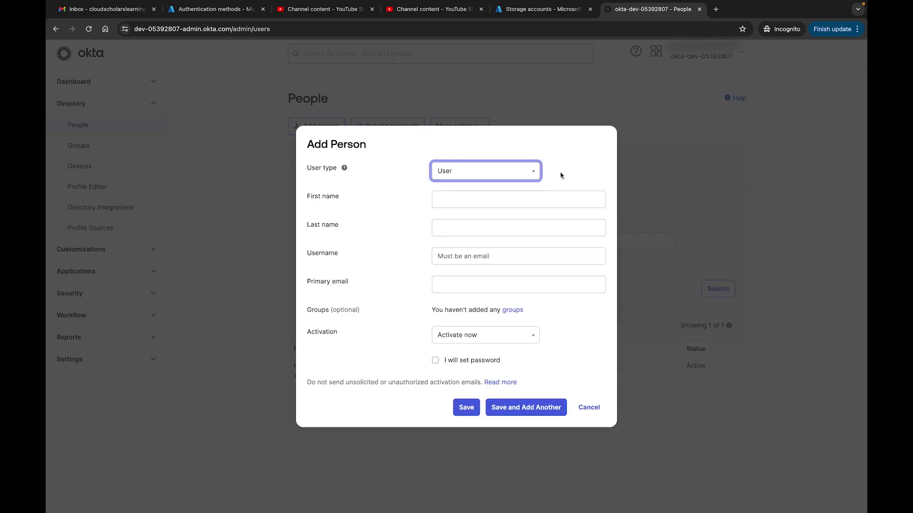
{"action": "left_click", "coordinate": [583, 176]}
{"action": "key", "text": "Tab"}
{"action": "key", "text": "Tab"}
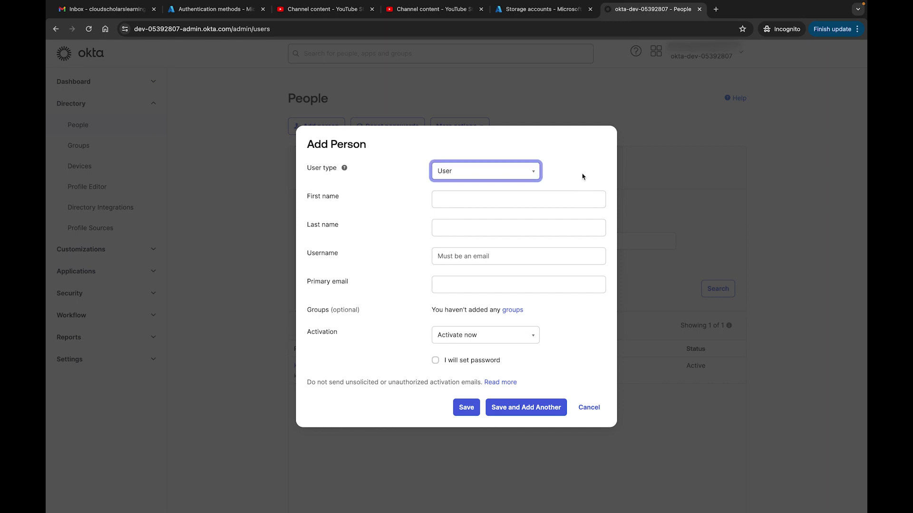
{"action": "type", "text": "Test"}
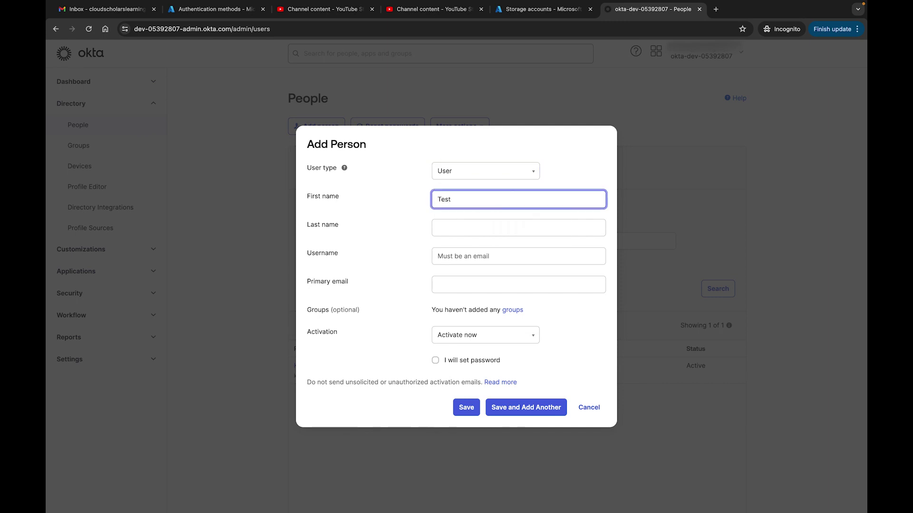
{"action": "key", "text": "Tab"}
{"action": "type", "text": "OktaUser"}
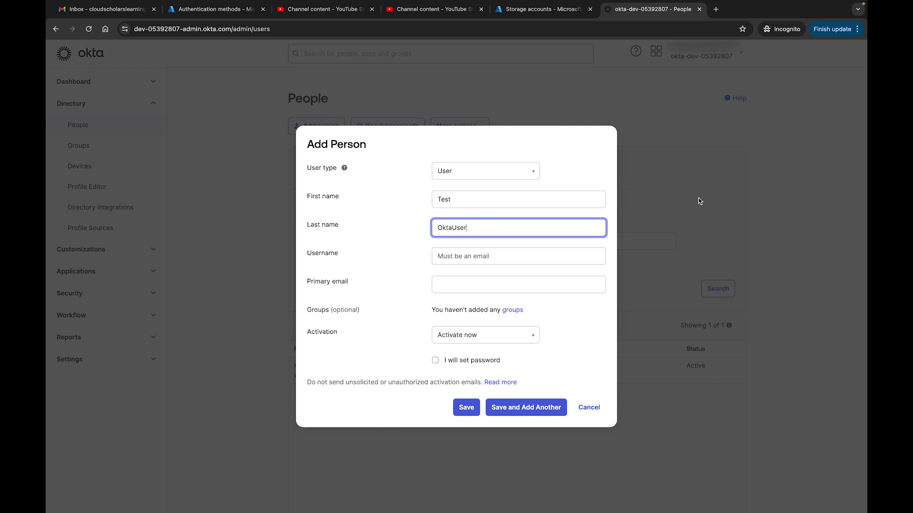
{"action": "key", "text": "Tab"}
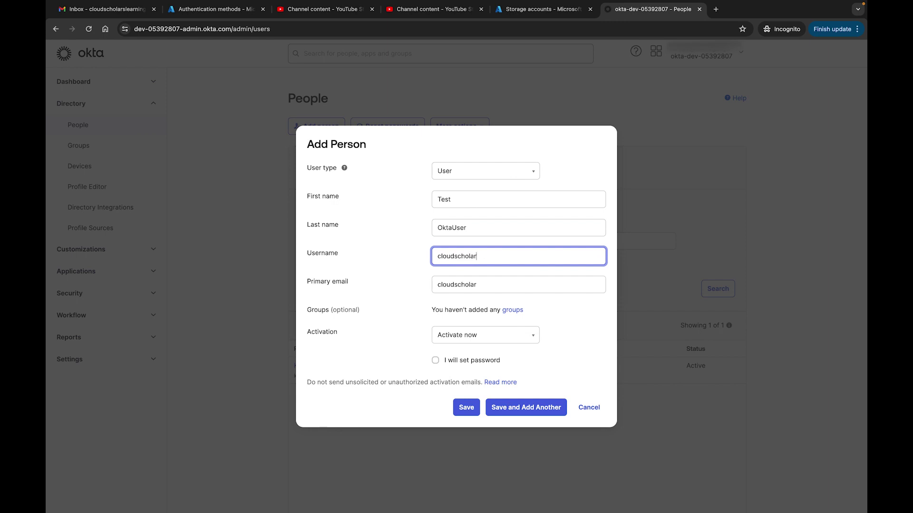
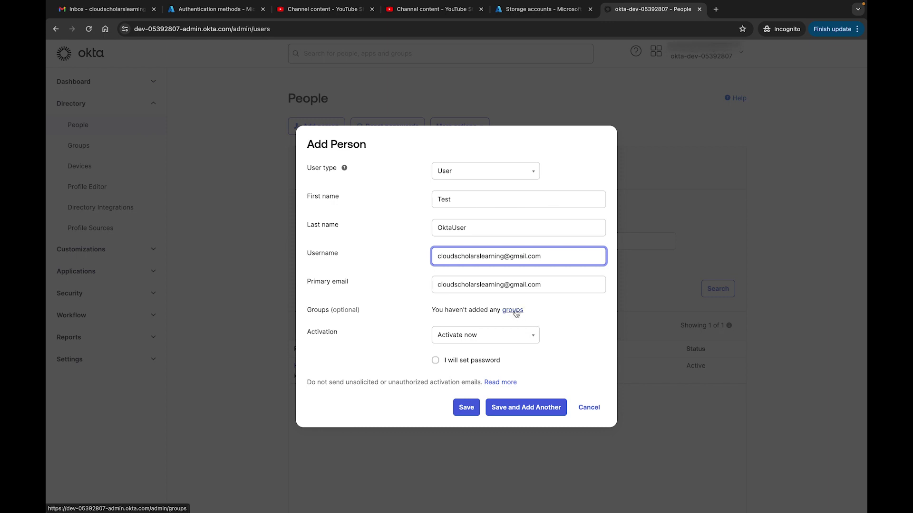
{"action": "left_click", "coordinate": [513, 311]}
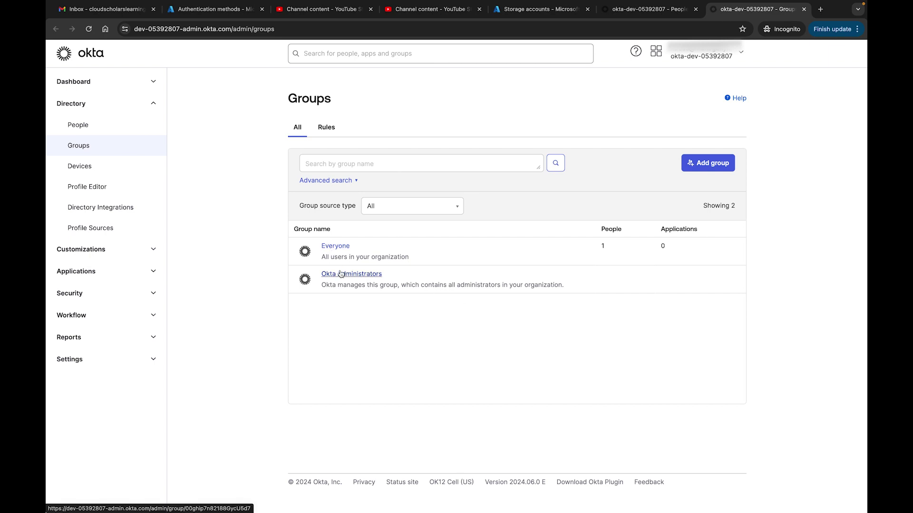
{"action": "left_click", "coordinate": [804, 12]}
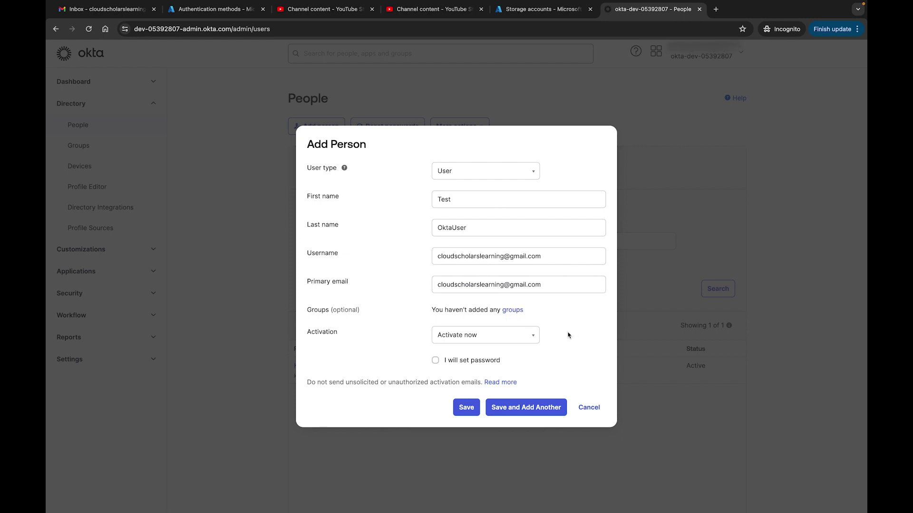
{"action": "left_click", "coordinate": [533, 338]}
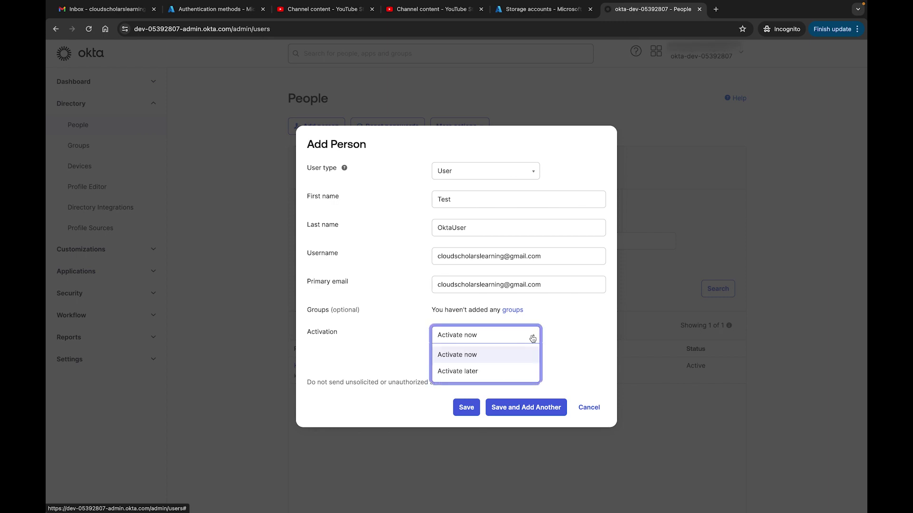
{"action": "left_click", "coordinate": [572, 330]}
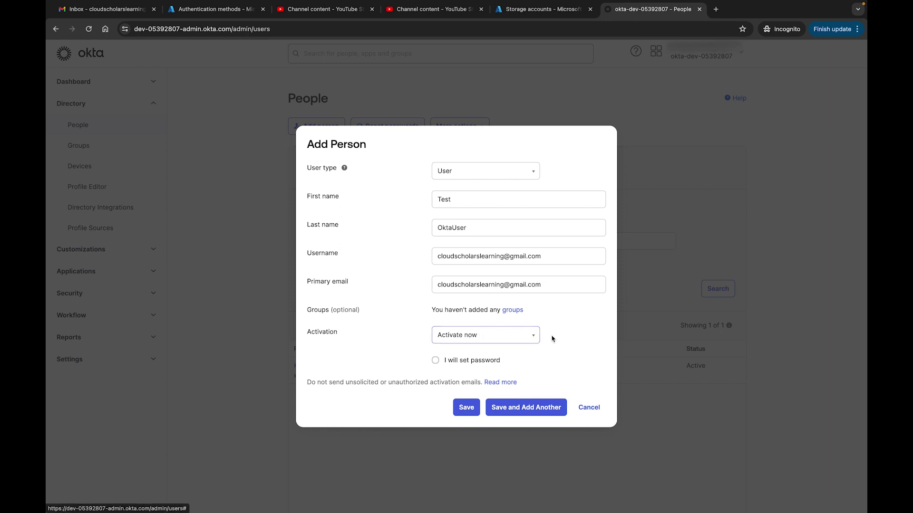
{"action": "left_click", "coordinate": [435, 361]}
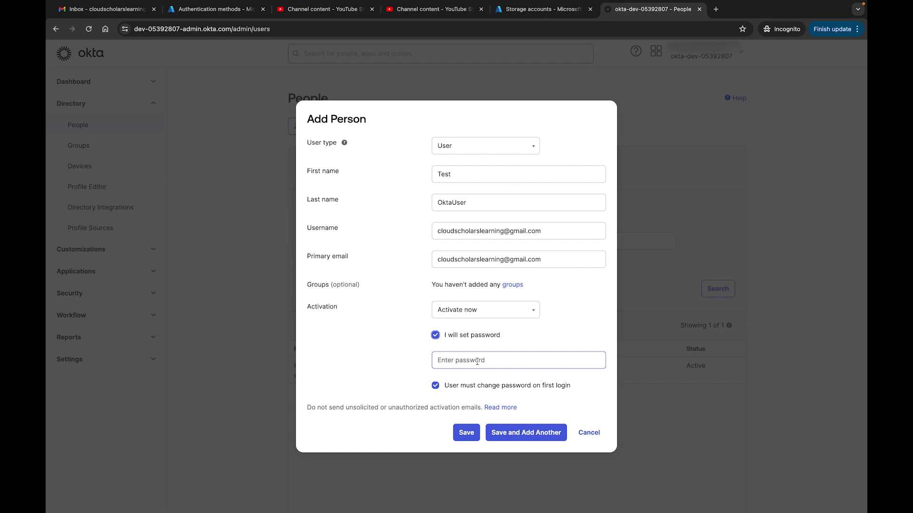
{"action": "left_click", "coordinate": [435, 336]}
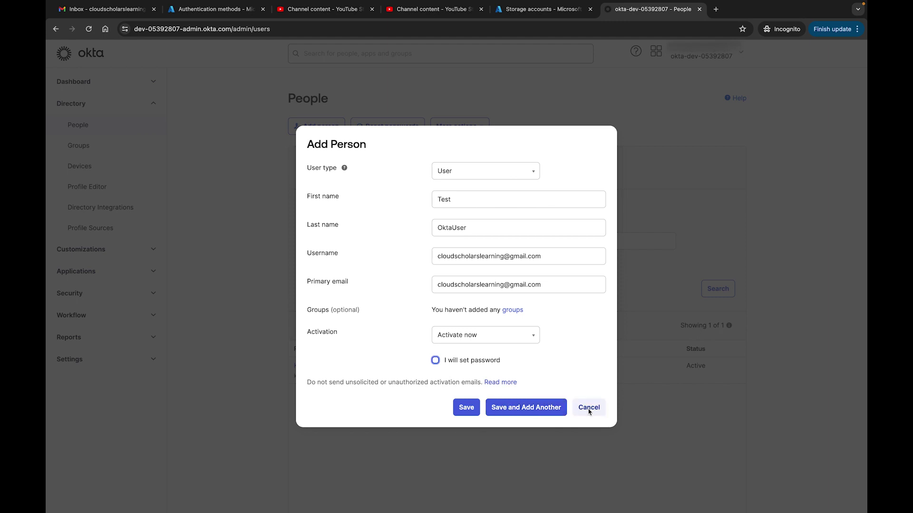
Step: Save Test OktaUser and reload People to see the user pending activation
{"action": "left_click", "coordinate": [466, 409]}
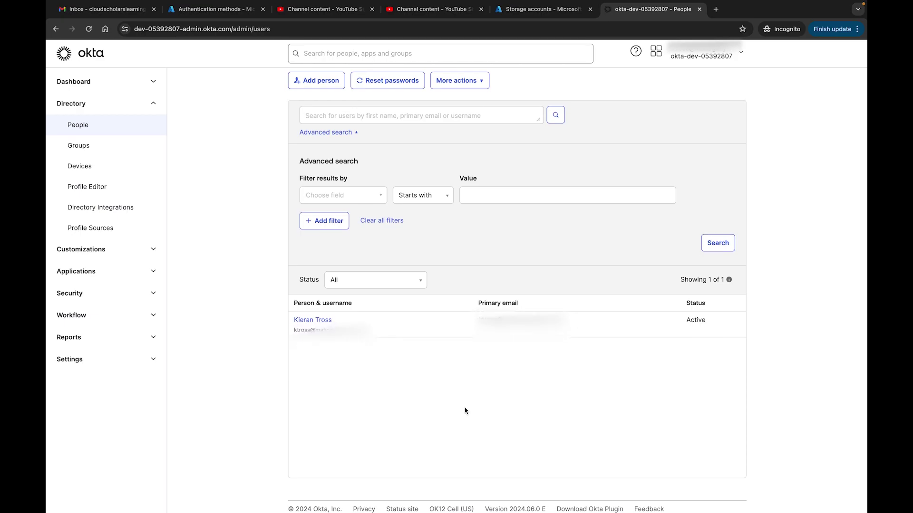
{"action": "scroll", "coordinate": [465, 412], "scroll_direction": "up", "scroll_amount": 1}
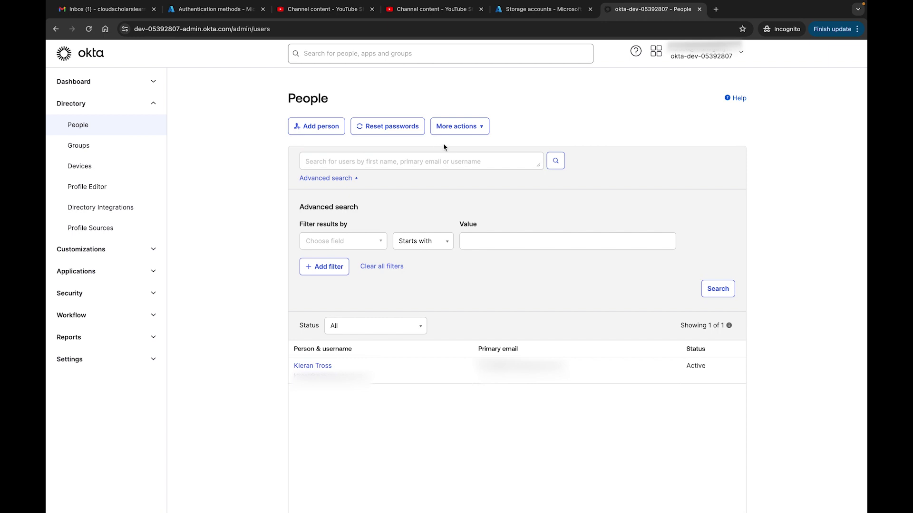
{"action": "left_click", "coordinate": [93, 35]}
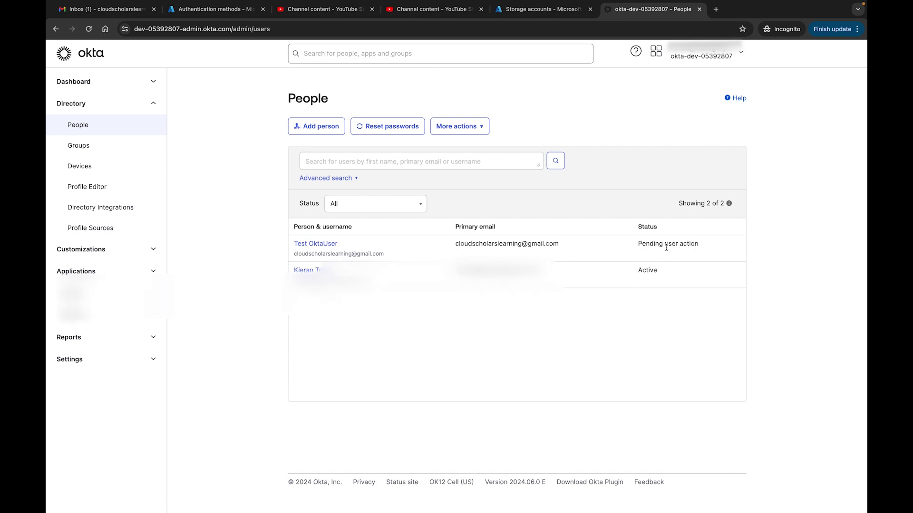
{"action": "key", "text": "super+plus"}
{"action": "key", "text": "super+plus"}
{"action": "key", "text": "super+plus"}
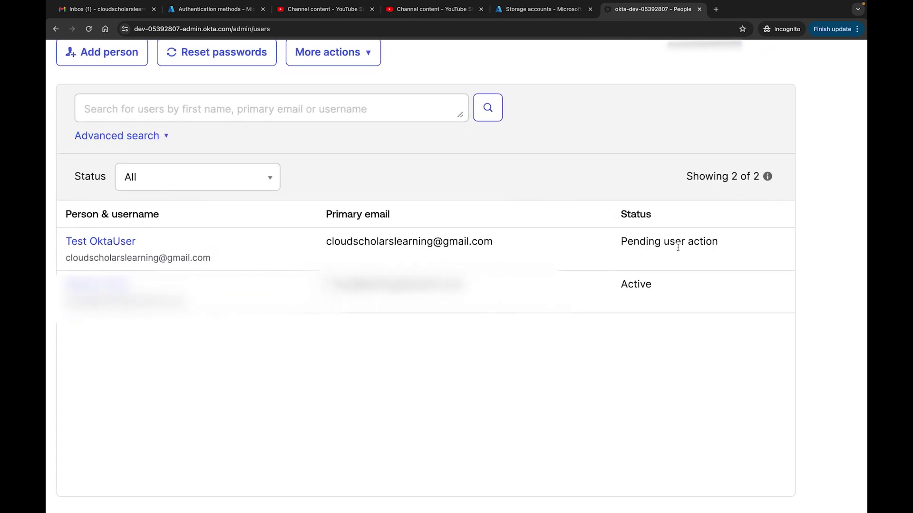
{"action": "key", "text": "super+0"}
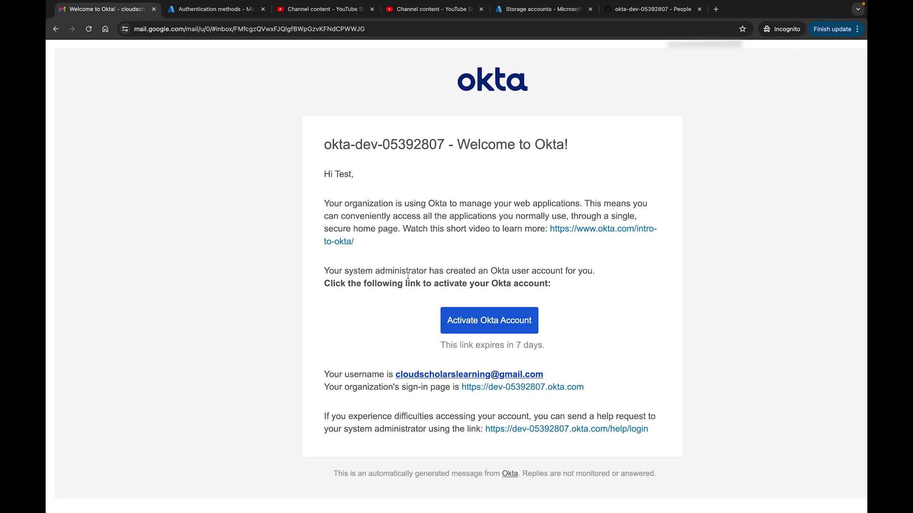
Step: Follow the Activate Okta Account link in the Welcome to Okta email
{"action": "left_click", "coordinate": [483, 323]}
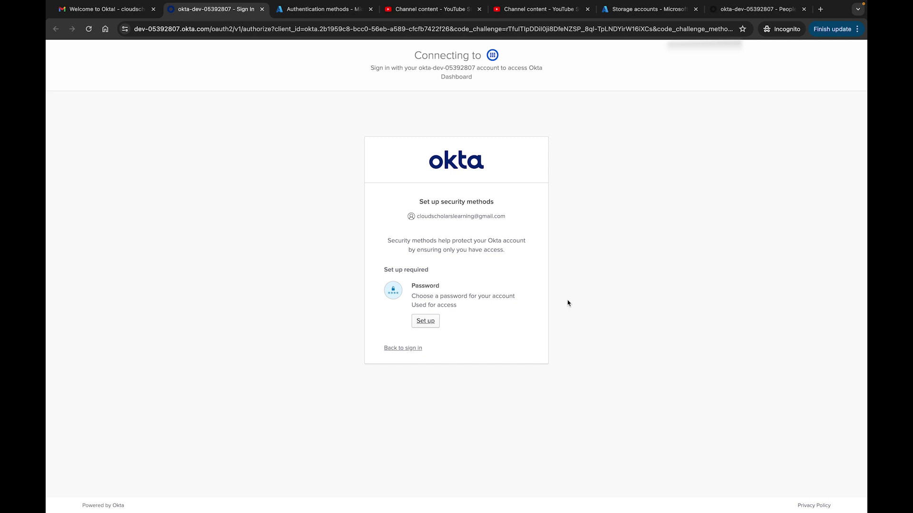
Step: Set up the account password and skip the optional security methods to reach the dashboard
{"action": "left_click", "coordinate": [428, 323]}
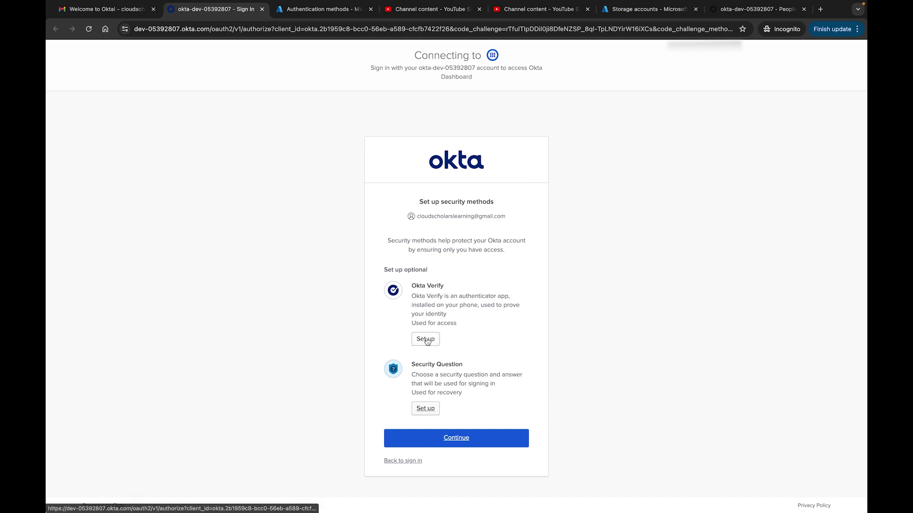
{"action": "left_click", "coordinate": [425, 339]}
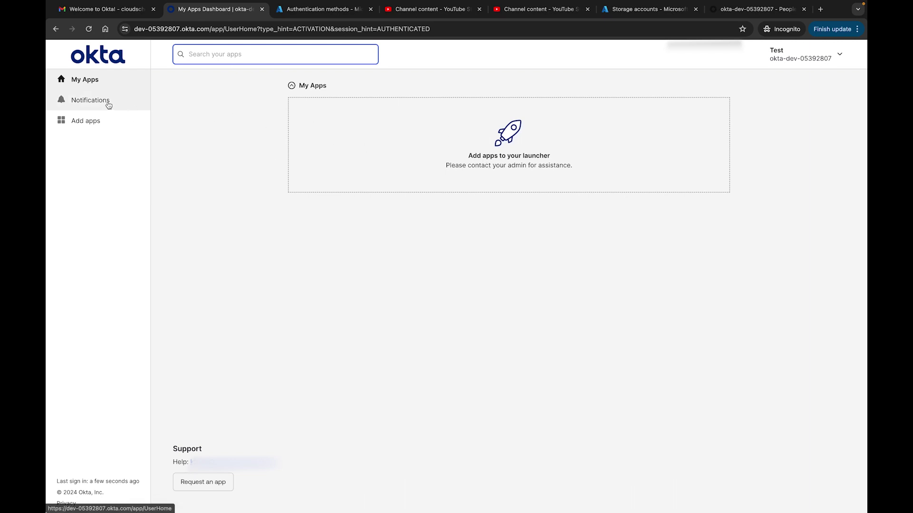
{"action": "left_click", "coordinate": [109, 105]}
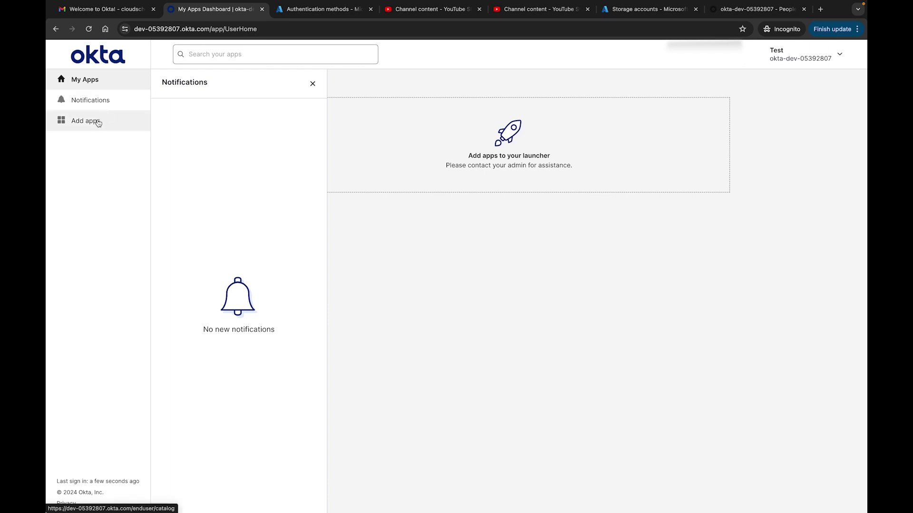
{"action": "left_click", "coordinate": [97, 122]}
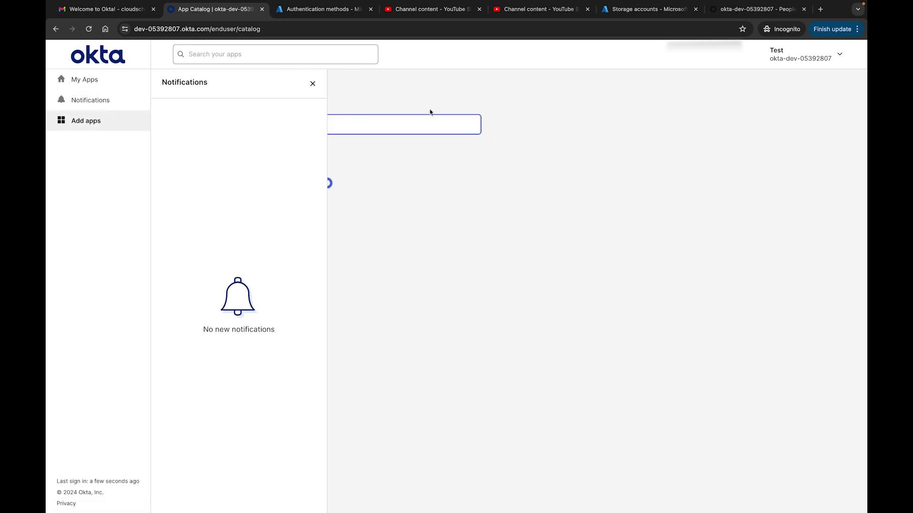
{"action": "left_click", "coordinate": [313, 84]}
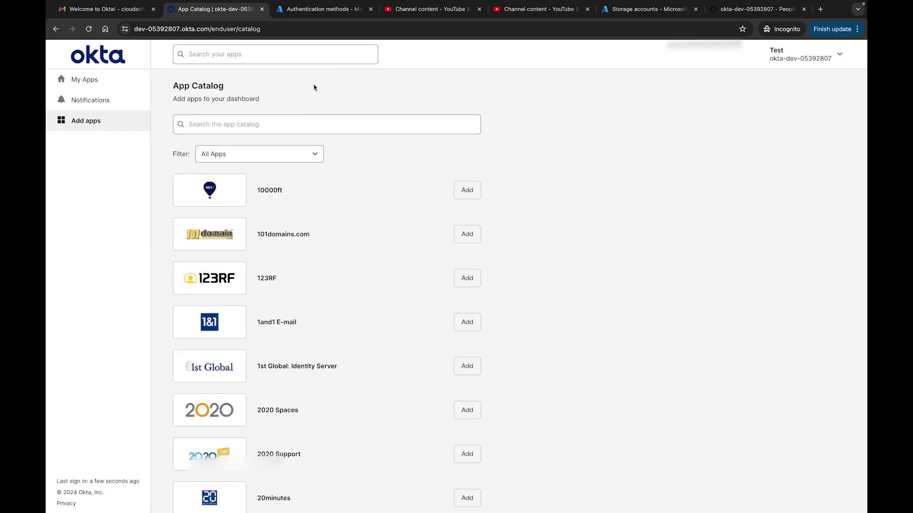
{"action": "scroll", "coordinate": [583, 327], "scroll_direction": "down", "scroll_amount": 6}
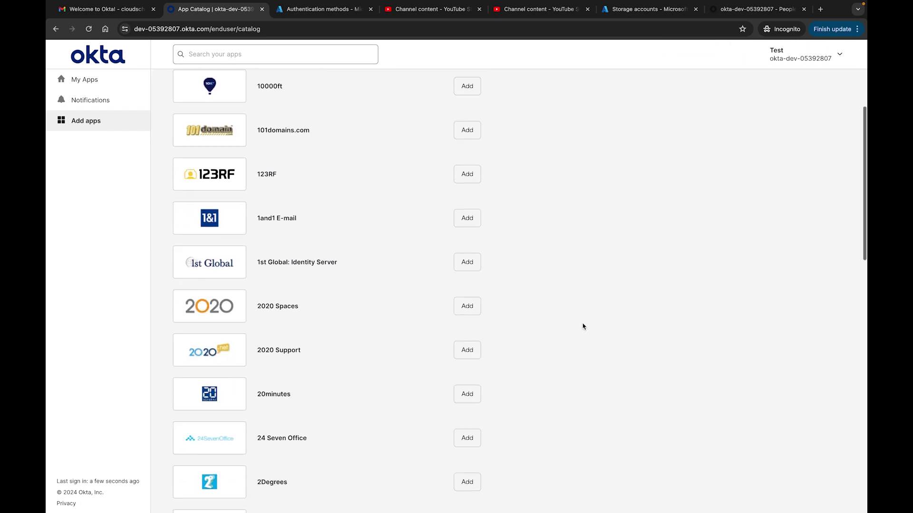
{"action": "scroll", "coordinate": [582, 327], "scroll_direction": "up", "scroll_amount": 7}
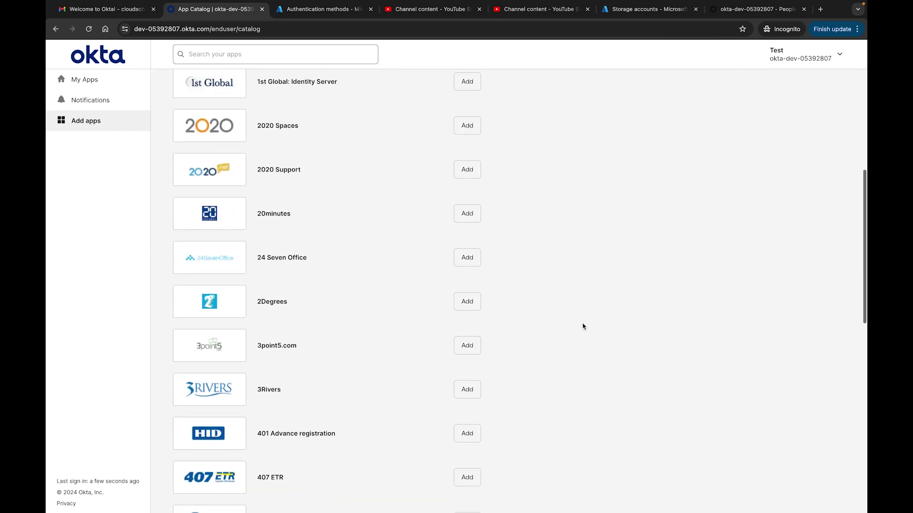
{"action": "left_click", "coordinate": [85, 80]}
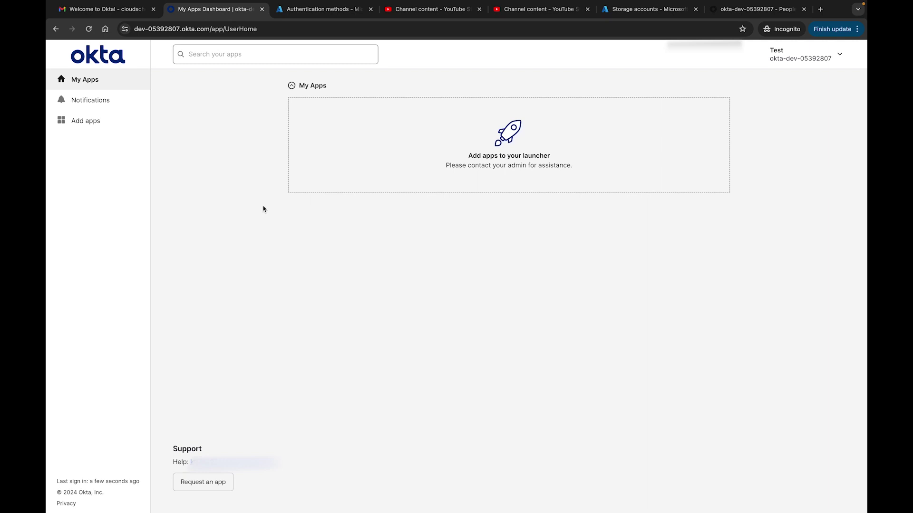
Step: Close the dashboard, refresh People to see Test OktaUser Active, and open the user's profile
{"action": "key", "text": "super+w"}
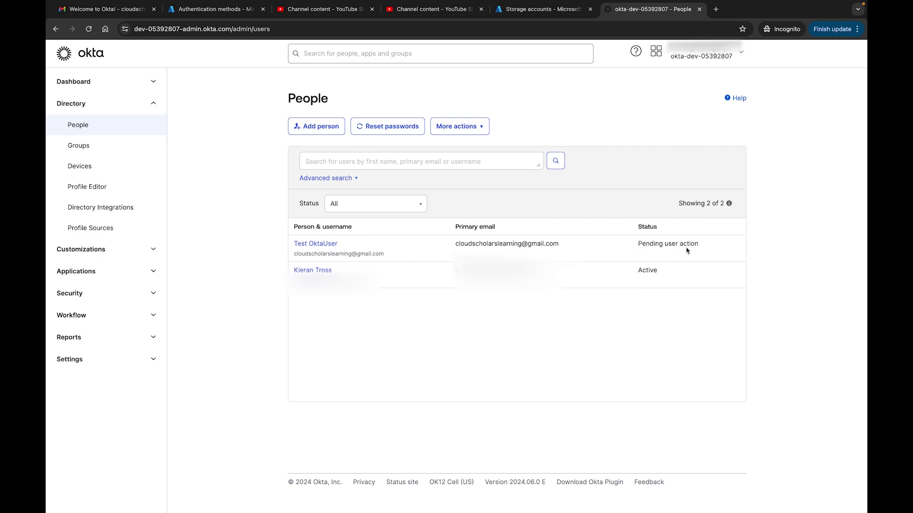
{"action": "left_click", "coordinate": [89, 30]}
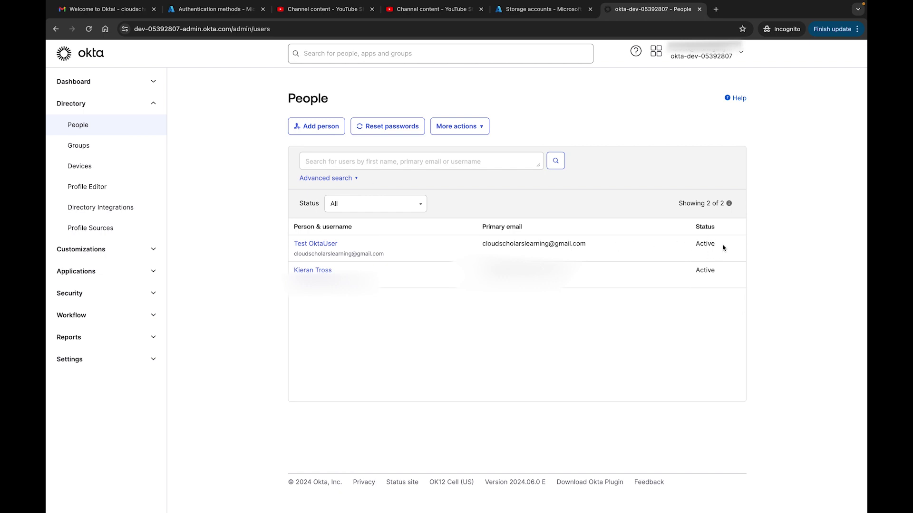
{"action": "left_click", "coordinate": [329, 248]}
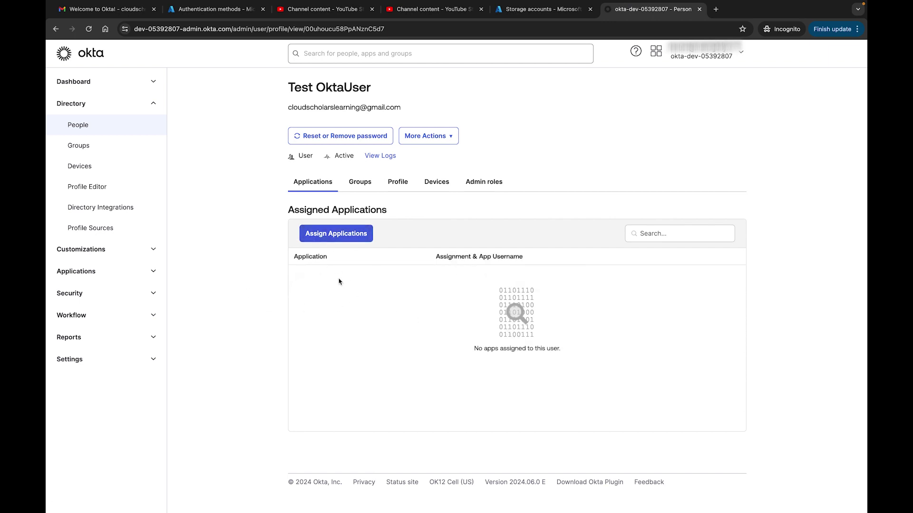
Step: Check Test OktaUser's Everyone group membership, then view the profile attributes and cancel editing
{"action": "left_click", "coordinate": [361, 182]}
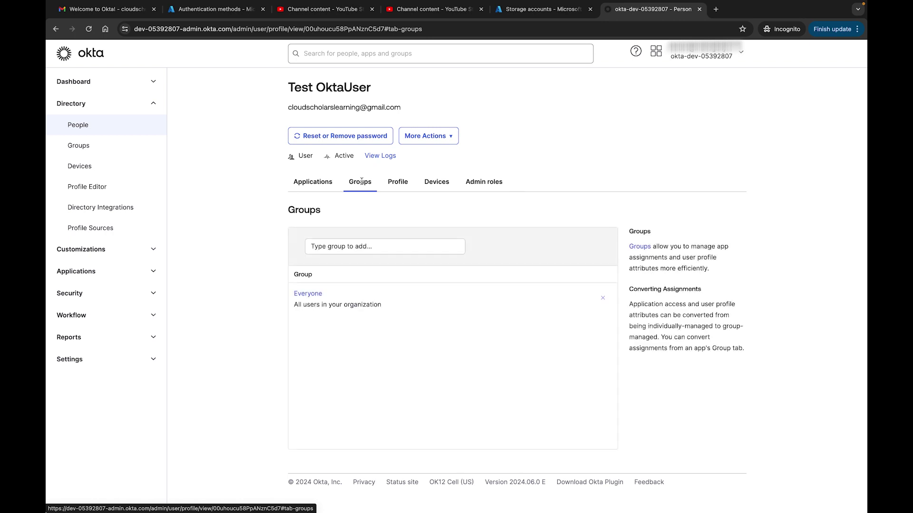
{"action": "left_click", "coordinate": [395, 182]}
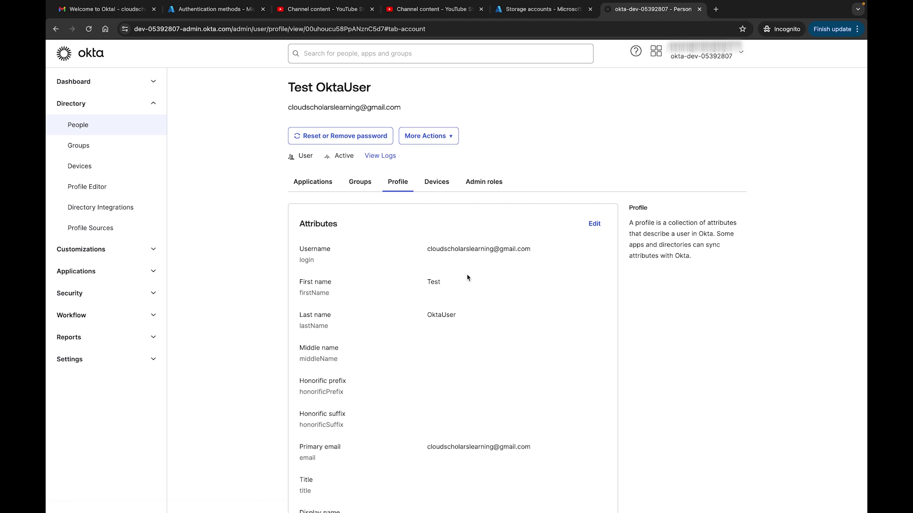
{"action": "scroll", "coordinate": [465, 278], "scroll_direction": "down", "scroll_amount": 1}
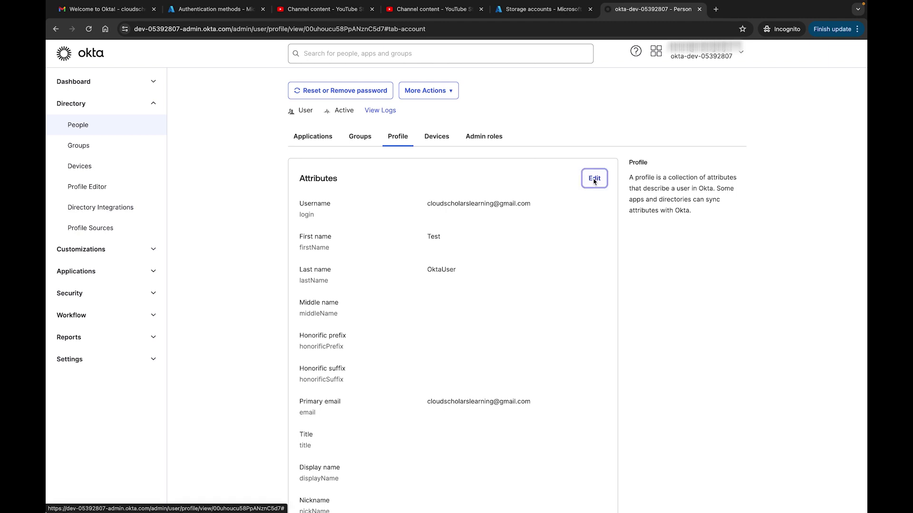
{"action": "left_click", "coordinate": [594, 179]}
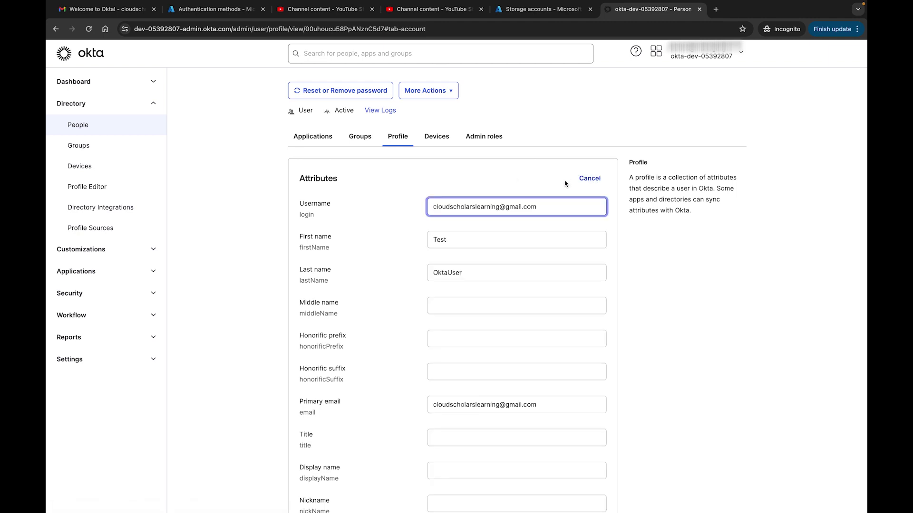
{"action": "left_click", "coordinate": [591, 184]}
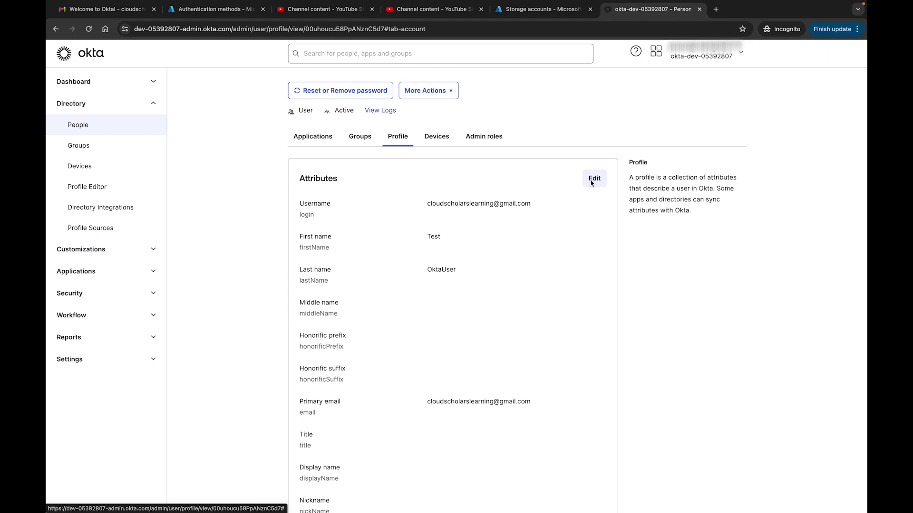
{"action": "left_click", "coordinate": [593, 179]}
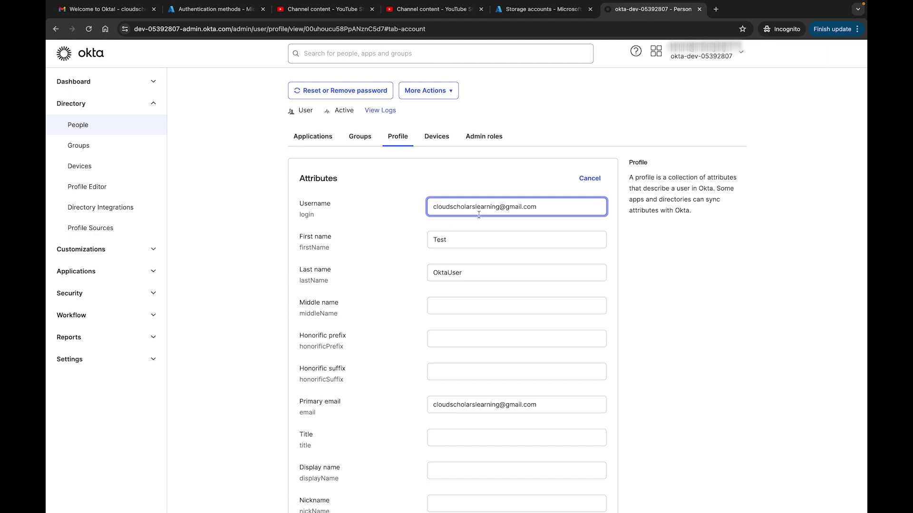
{"action": "scroll", "coordinate": [477, 212], "scroll_direction": "down", "scroll_amount": 2}
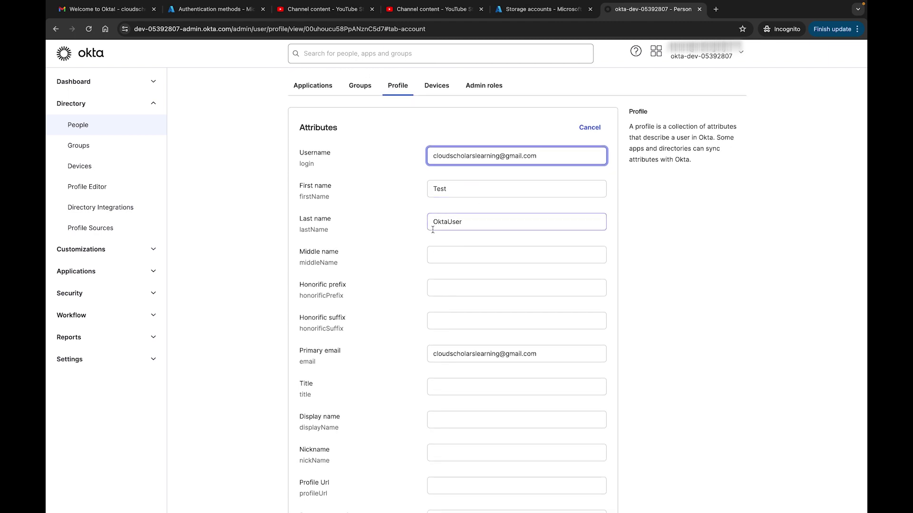
{"action": "scroll", "coordinate": [469, 228], "scroll_direction": "down", "scroll_amount": 4}
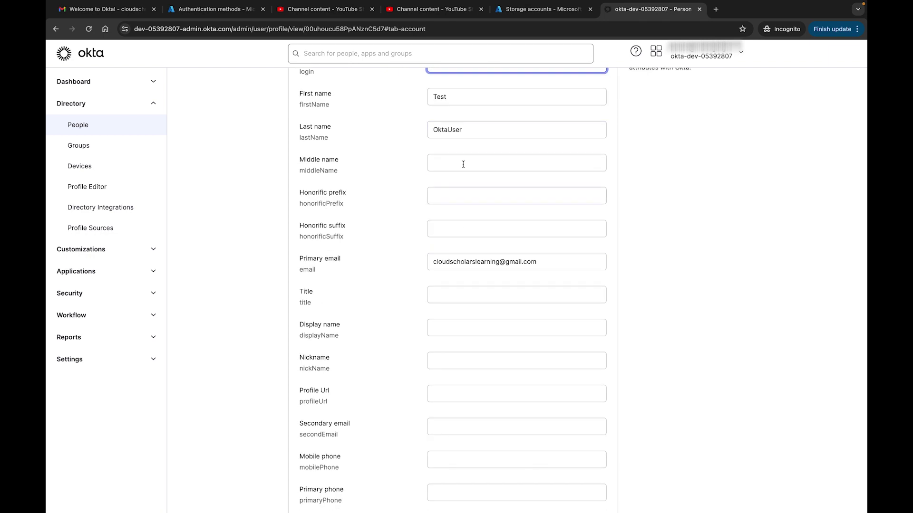
{"action": "scroll", "coordinate": [468, 286], "scroll_direction": "down", "scroll_amount": 2}
{"action": "scroll", "coordinate": [468, 286], "scroll_direction": "down", "scroll_amount": 4}
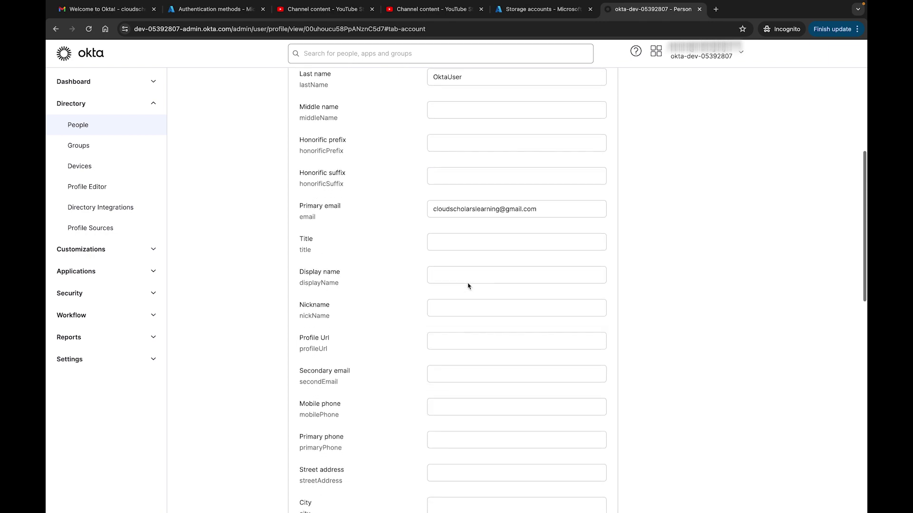
{"action": "scroll", "coordinate": [467, 283], "scroll_direction": "down", "scroll_amount": 13}
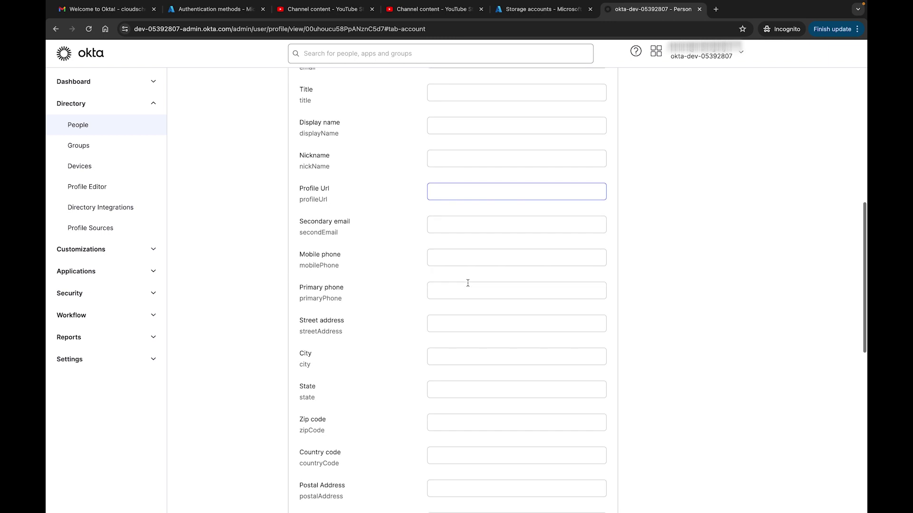
{"action": "scroll", "coordinate": [467, 283], "scroll_direction": "down", "scroll_amount": 9}
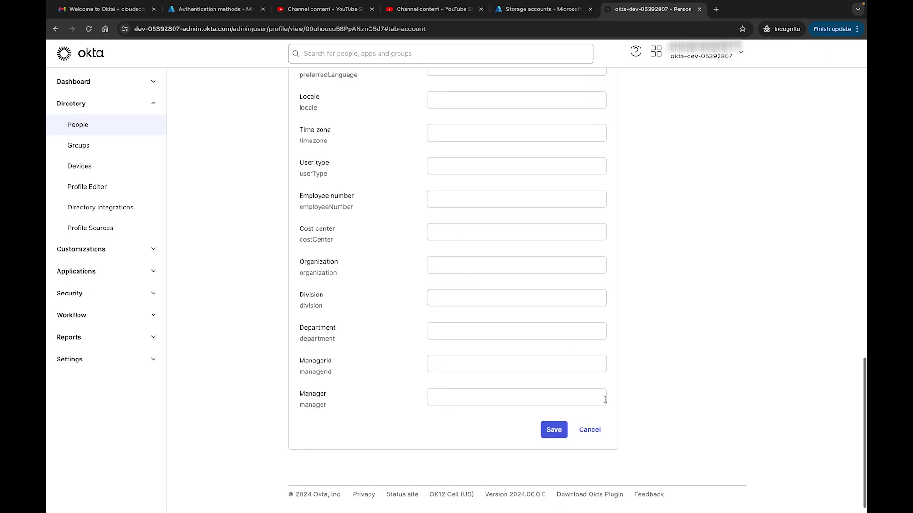
{"action": "left_click", "coordinate": [591, 430]}
{"action": "scroll", "coordinate": [540, 295], "scroll_direction": "up", "scroll_amount": 20}
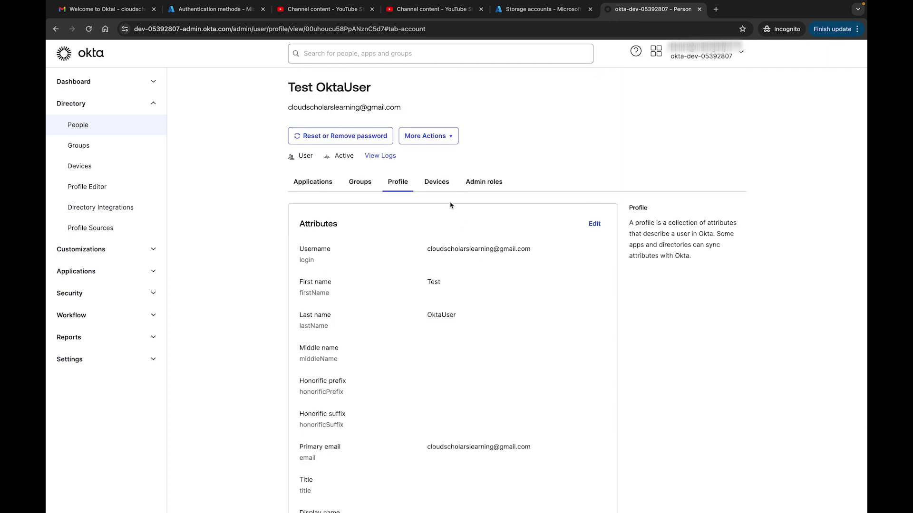
Step: Review Test OktaUser's Active iOS device and confirm no admin roles are assigned
{"action": "left_click", "coordinate": [441, 184]}
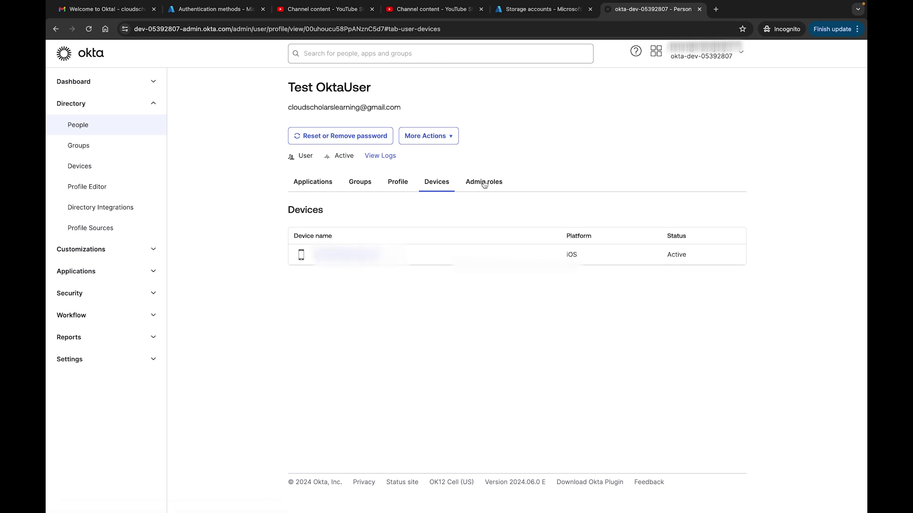
{"action": "left_click", "coordinate": [492, 186]}
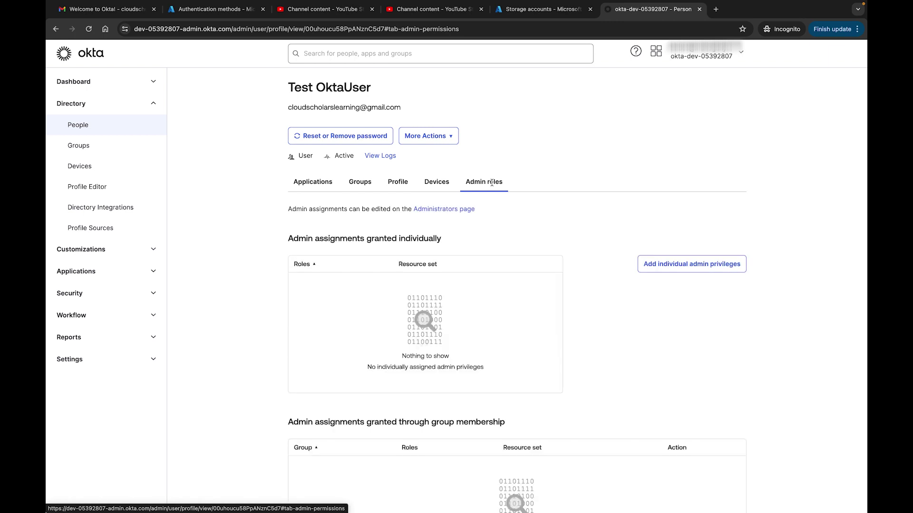
{"action": "scroll", "coordinate": [589, 286], "scroll_direction": "down", "scroll_amount": 3}
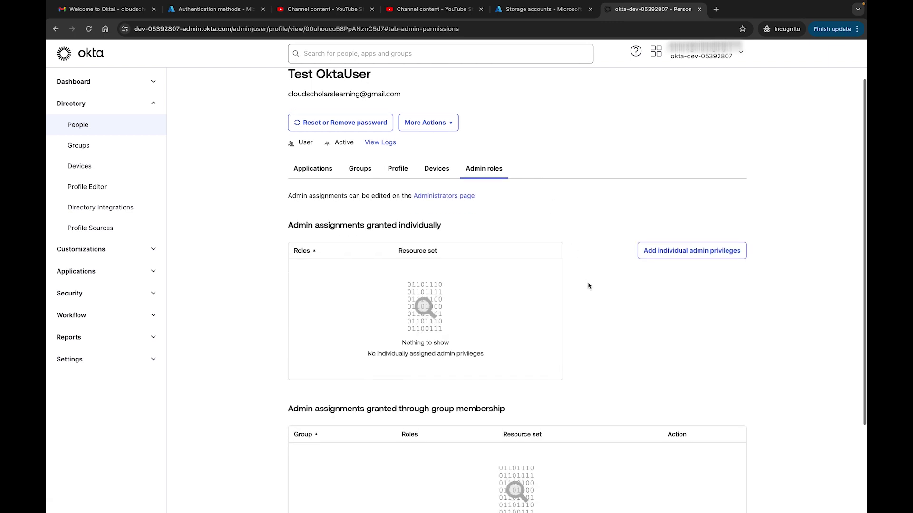
{"action": "scroll", "coordinate": [588, 286], "scroll_direction": "up", "scroll_amount": 3}
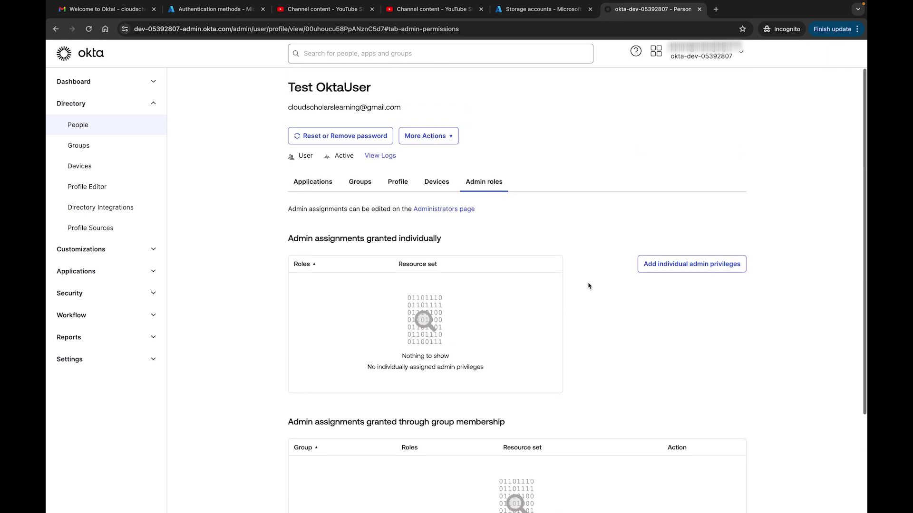